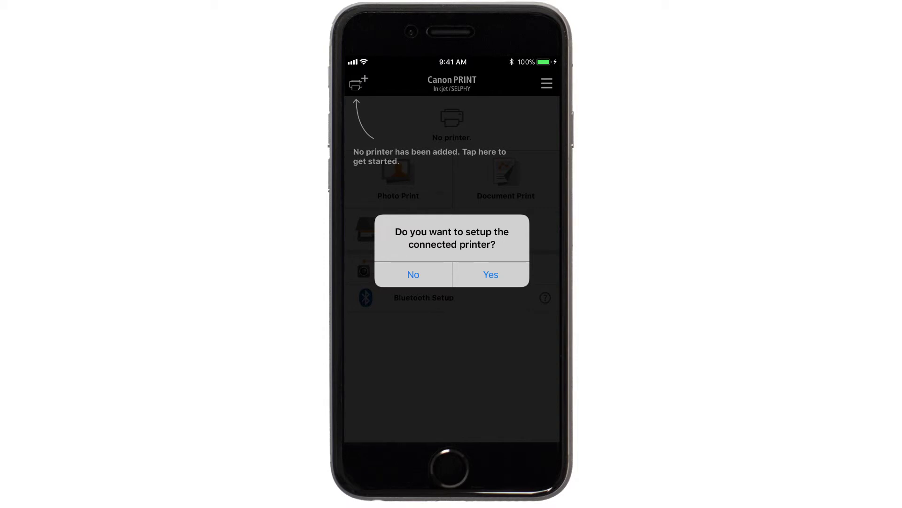
Accept the alert offering to set up the connected printer.
left_click(490, 274)
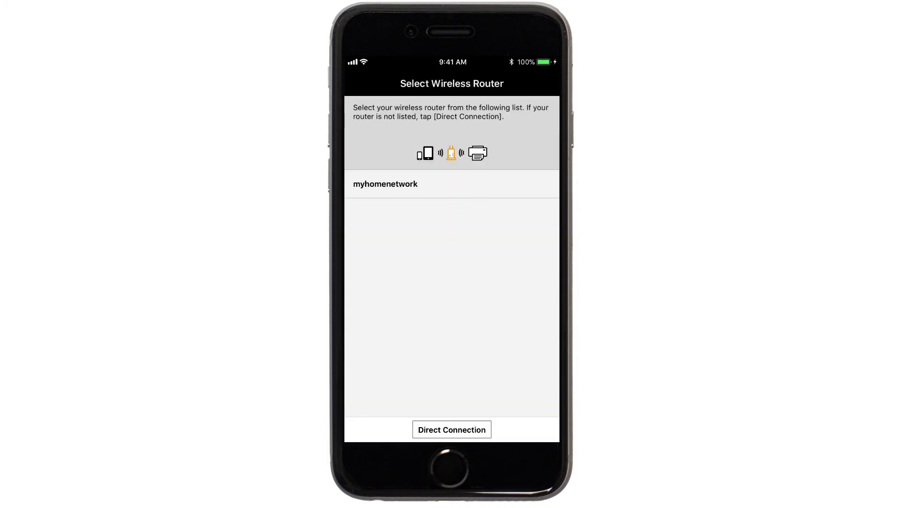
Send the myhomenetwork router and its password to the printer, then acknowledge.
left_click(385, 184)
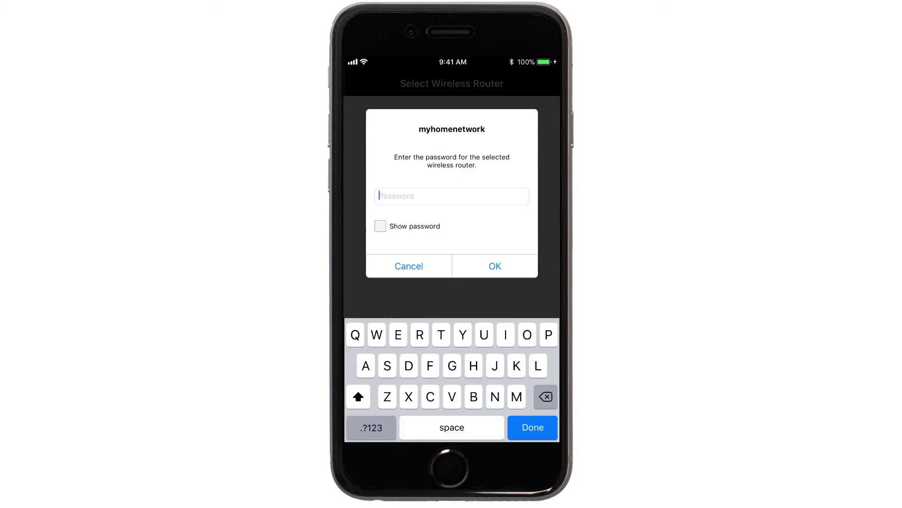
left_click(495, 266)
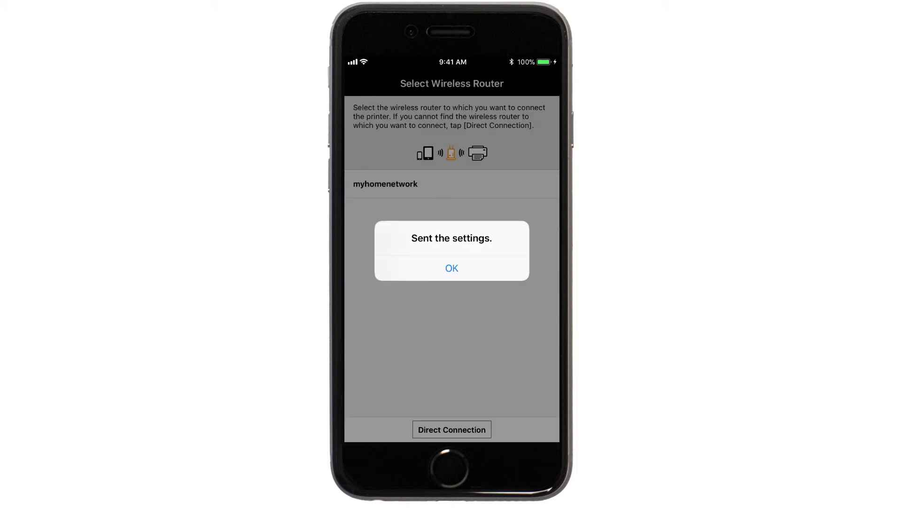
left_click(452, 269)
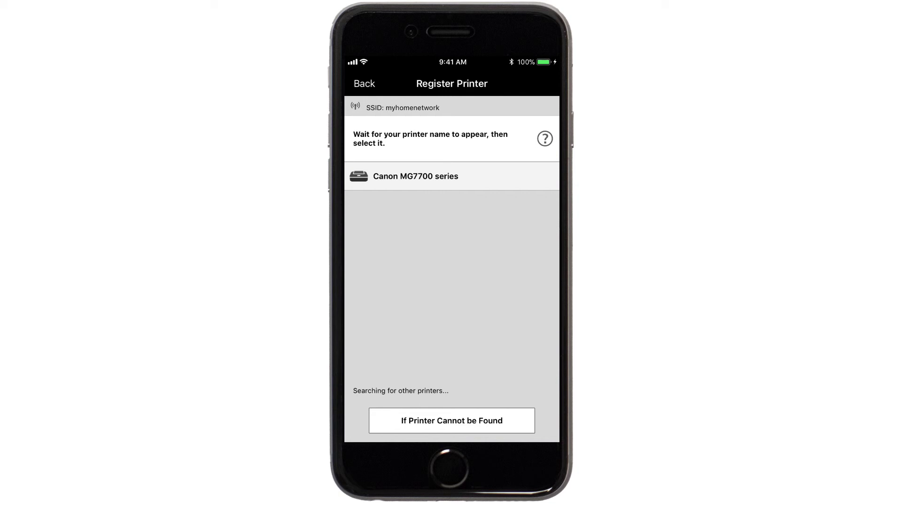
Choose Canon MG7700 series on the Register Printer screen.
left_click(415, 177)
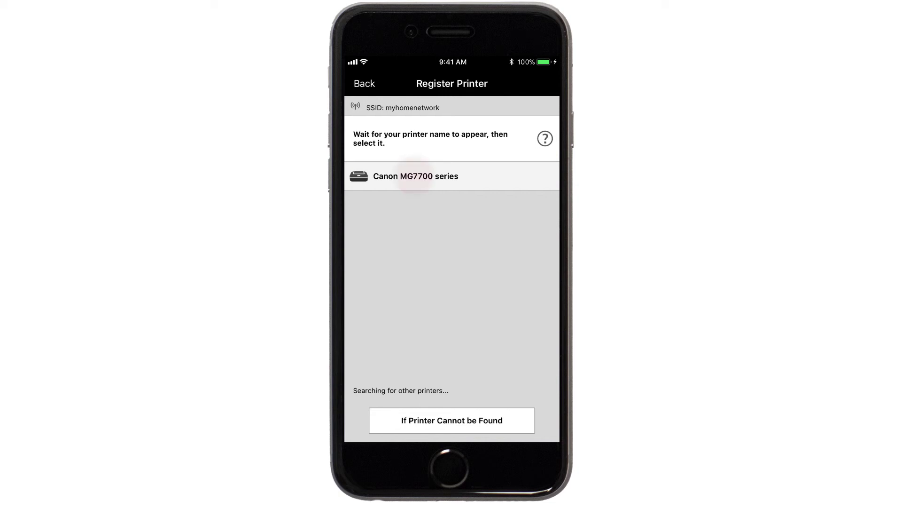